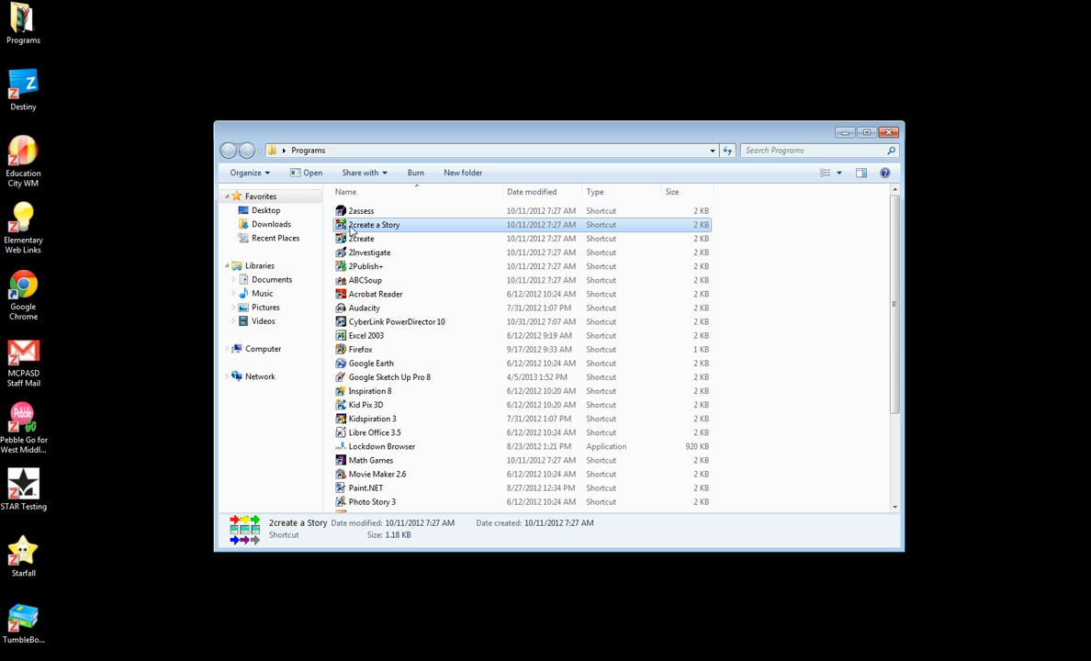
# Step: Open 2create a Story from the Programs folder
pyautogui.doubleClick(351, 226)
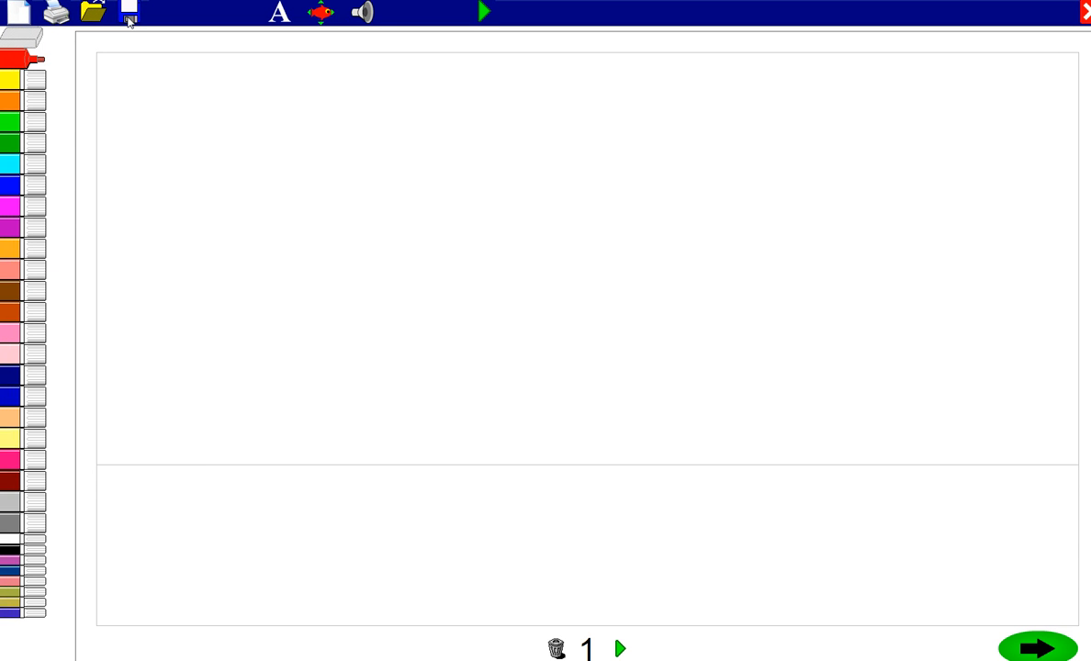
pyautogui.click(10, 185)
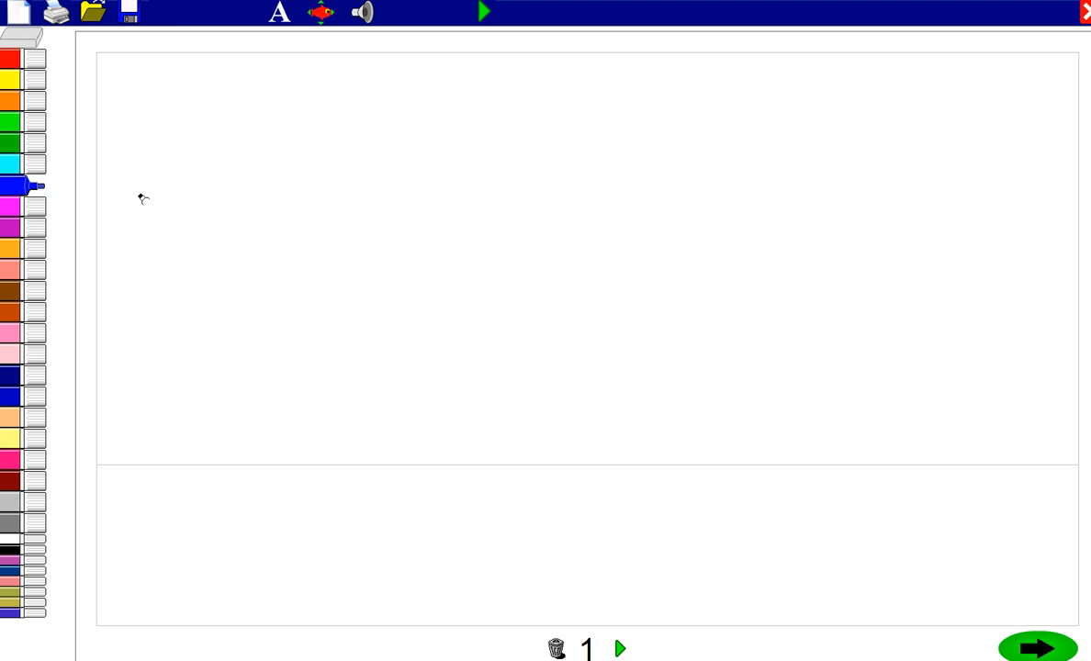
pyautogui.moveTo(120, 208)
pyautogui.mouseDown()
pyautogui.moveTo(261, 207)
pyautogui.moveTo(321, 194)
pyautogui.moveTo(358, 221)
pyautogui.mouseUp()
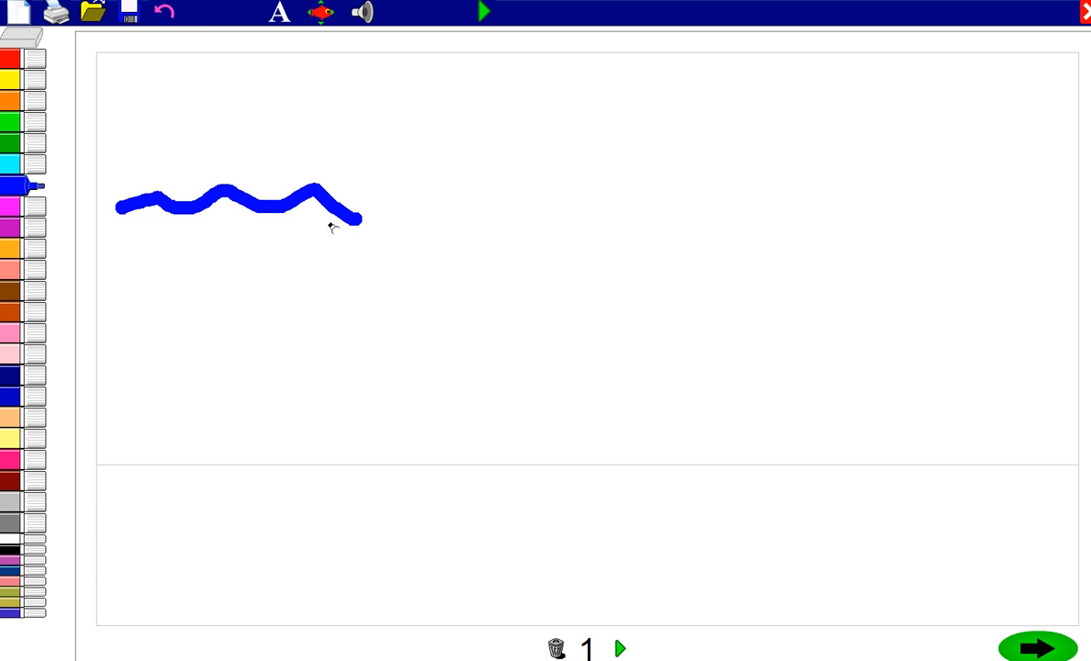
pyautogui.click(165, 13)
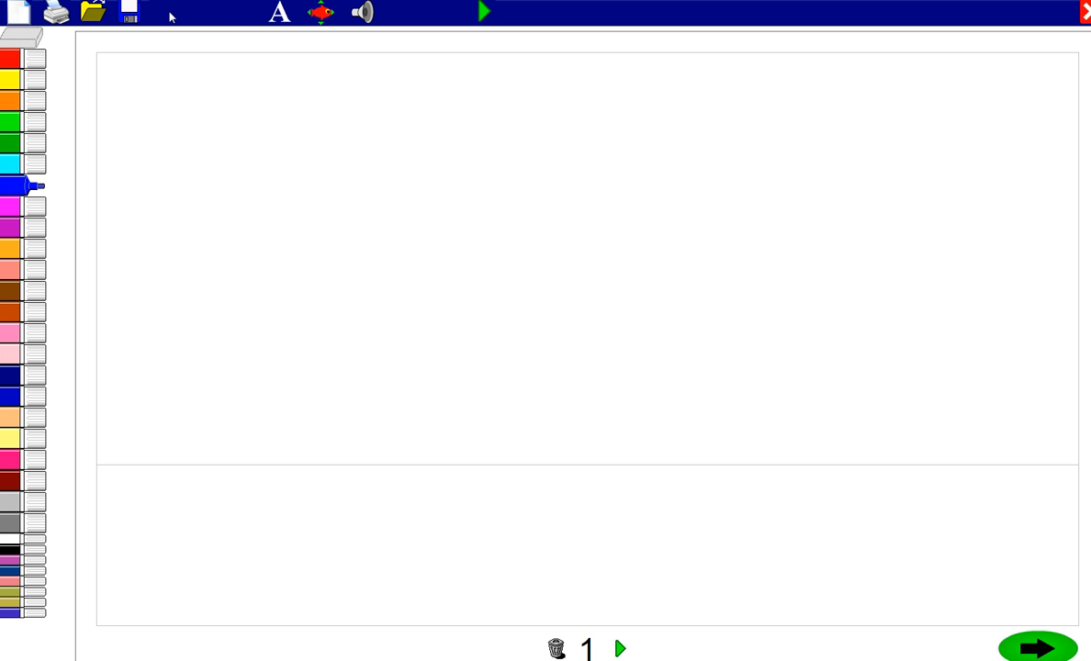
# Step: Examine the text formatting options, the picture animation choices and the sound choices, including the tune recorder, without applying anything
pyautogui.click(279, 16)
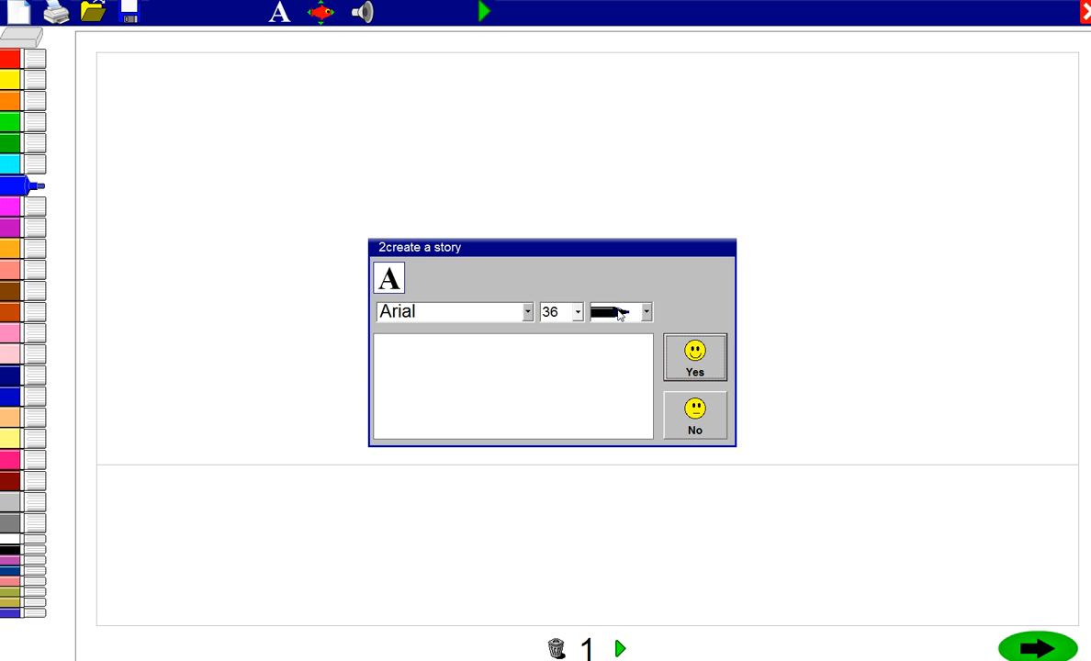
pyautogui.click(688, 408)
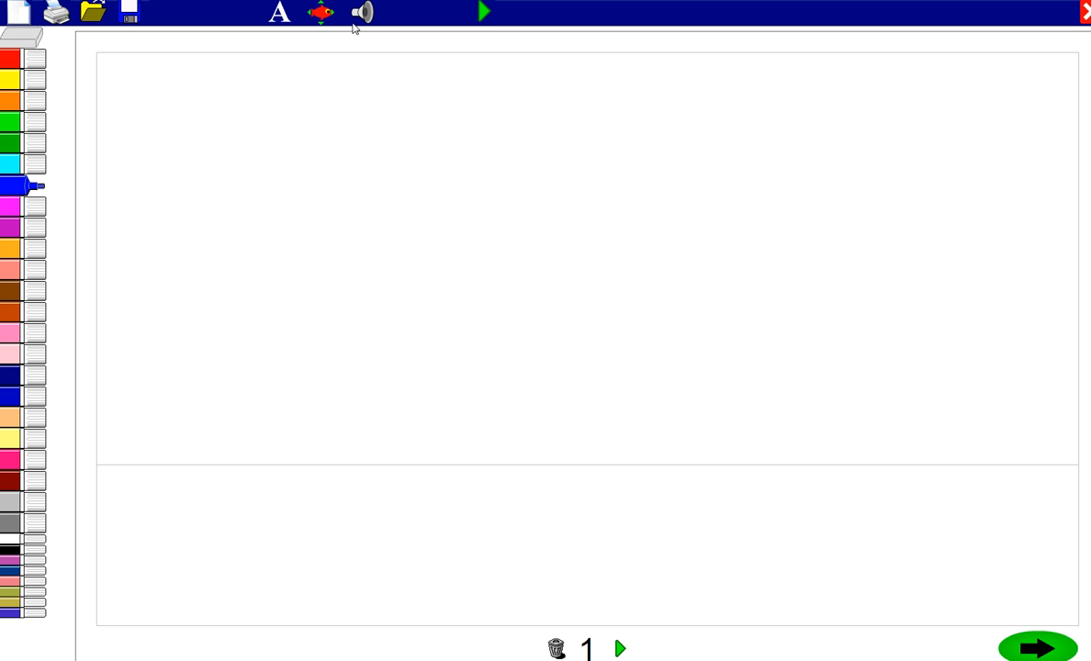
pyautogui.click(320, 14)
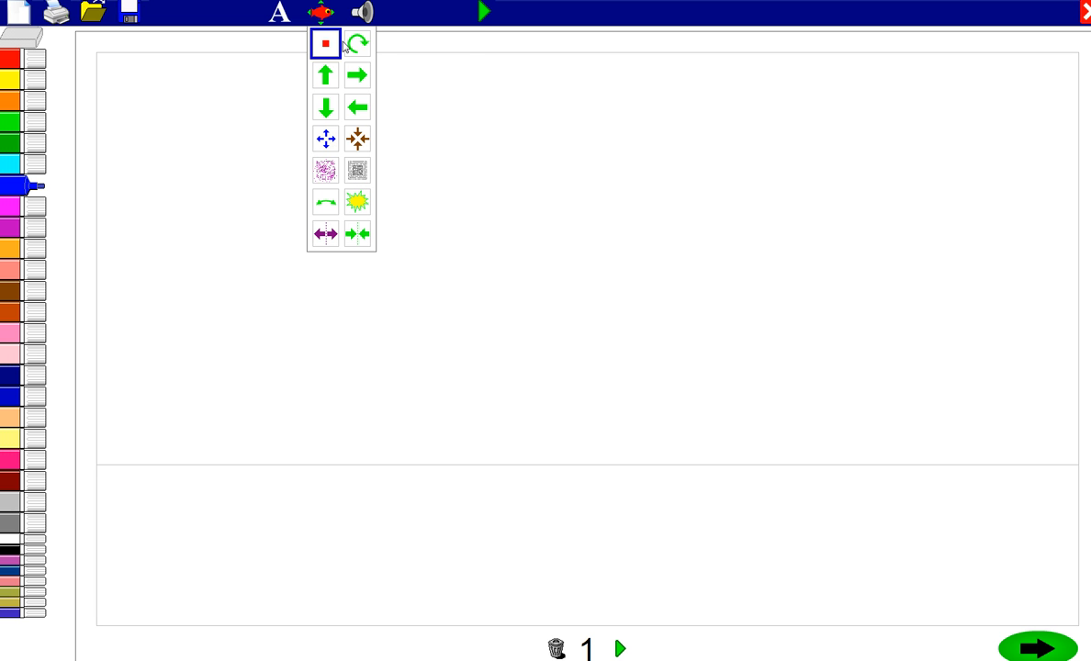
pyautogui.click(363, 12)
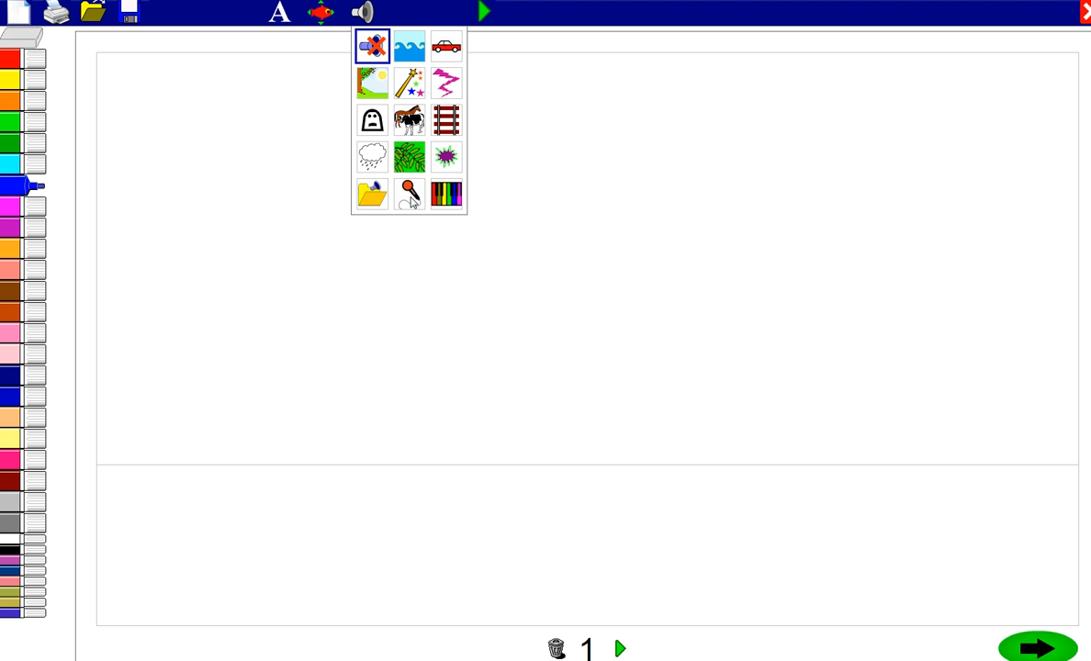
pyautogui.click(445, 192)
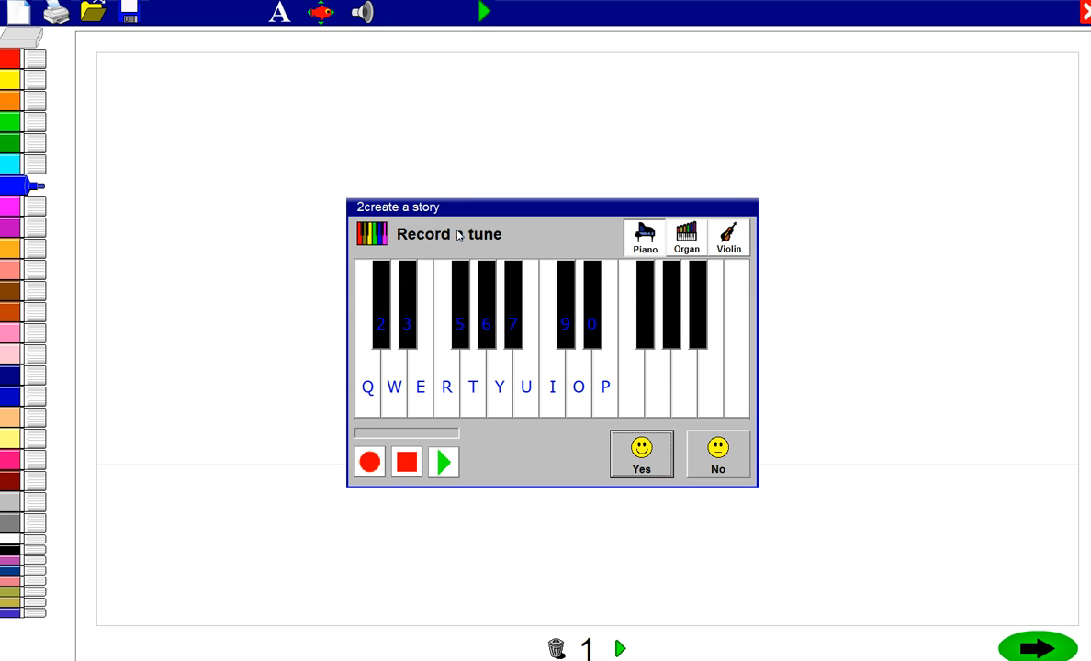
pyautogui.click(721, 446)
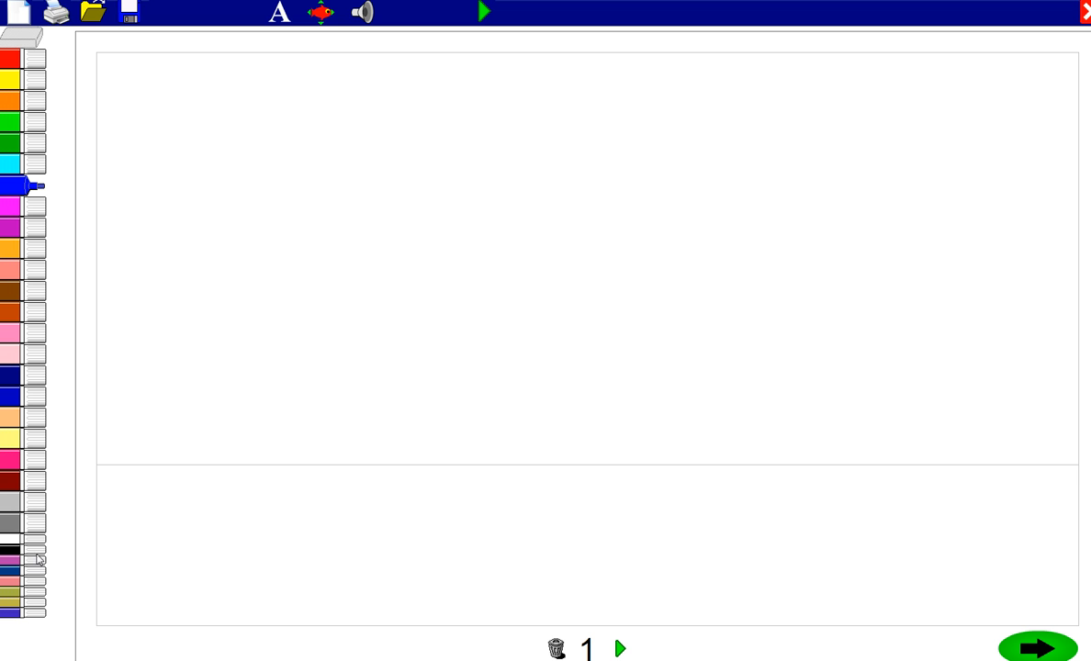
# Step: Draw a thick dark-blue wavy waterline across the full width of page 1's picture area
pyautogui.click(12, 395)
pyautogui.moveTo(97, 342)
pyautogui.mouseDown()
pyautogui.moveTo(294, 342)
pyautogui.moveTo(427, 357)
pyautogui.moveTo(588, 341)
pyautogui.moveTo(977, 374)
pyautogui.moveTo(1082, 358)
pyautogui.mouseUp()
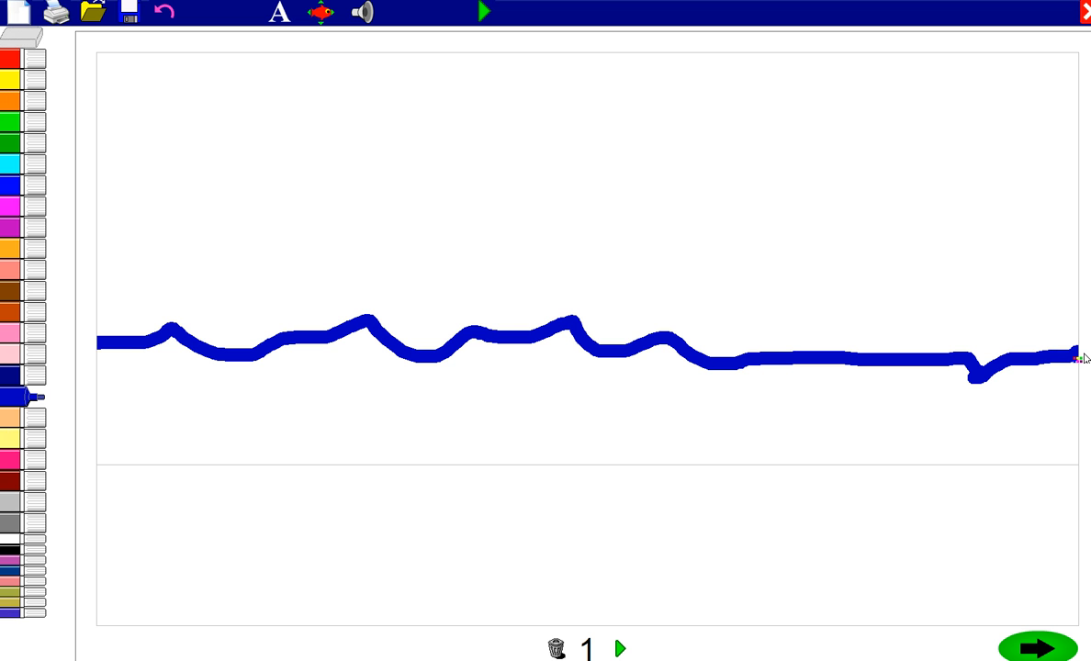
# Step: Draw a light-orange sun outline with rays around it above the water, and undo the last ray
pyautogui.click(8, 247)
pyautogui.moveTo(189, 112)
pyautogui.mouseDown()
pyautogui.moveTo(288, 220)
pyautogui.moveTo(220, 81)
pyautogui.moveTo(163, 126)
pyautogui.mouseUp()
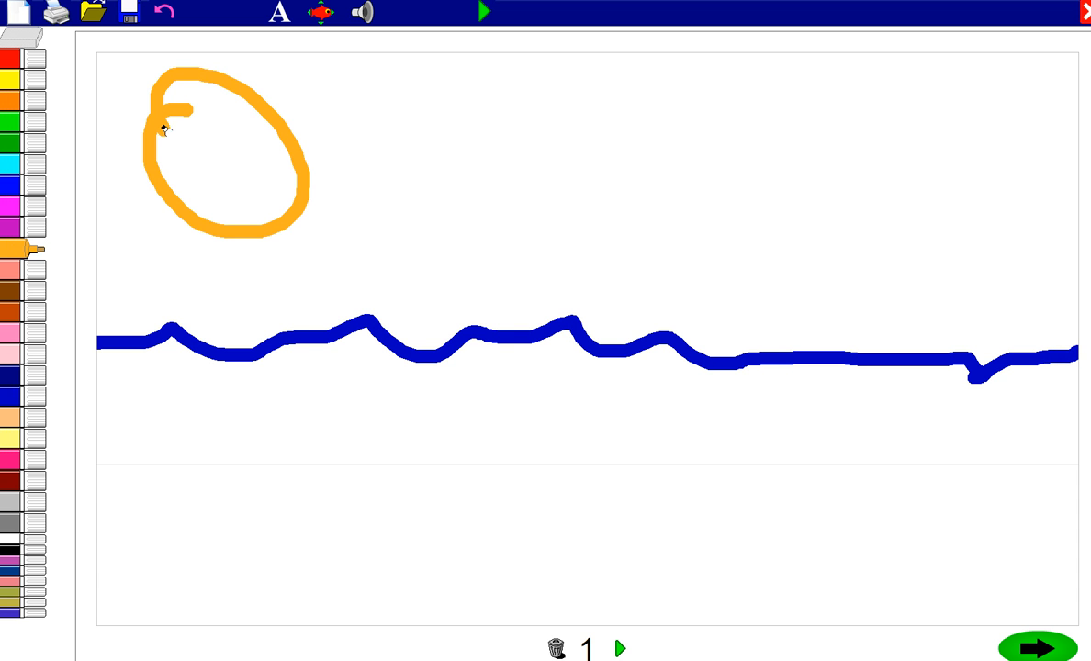
pyautogui.moveTo(266, 105); pyautogui.dragTo(310, 81)
pyautogui.moveTo(301, 152); pyautogui.dragTo(369, 145)
pyautogui.moveTo(303, 206); pyautogui.dragTo(340, 246)
pyautogui.moveTo(231, 243); pyautogui.dragTo(232, 273)
pyautogui.moveTo(175, 213); pyautogui.dragTo(108, 231)
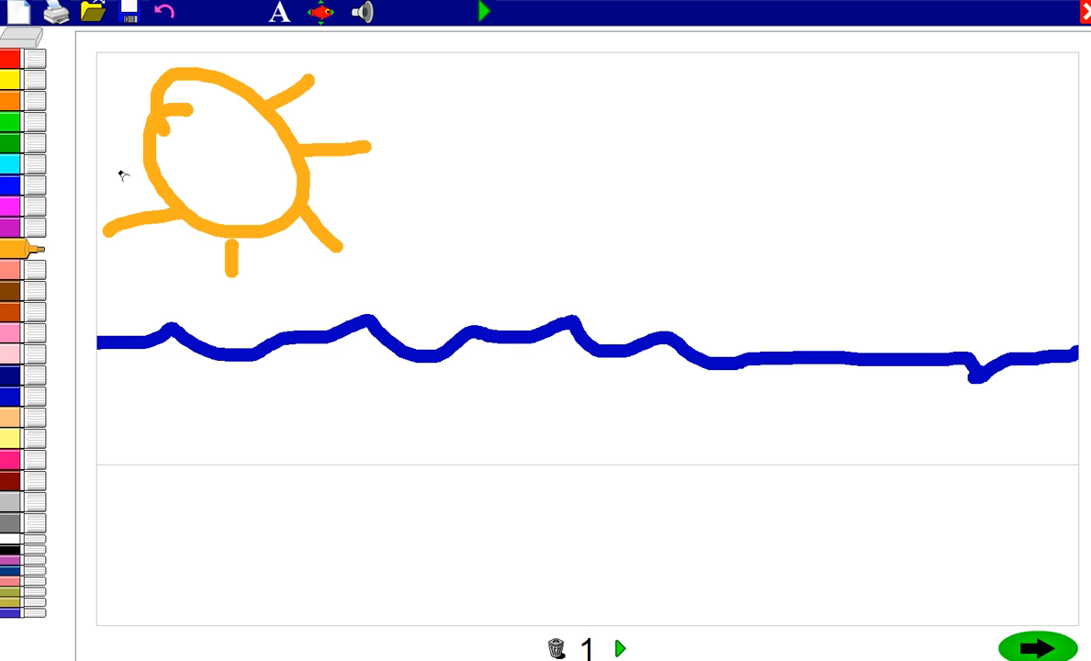
pyautogui.moveTo(140, 144); pyautogui.dragTo(98, 132)
pyautogui.moveTo(147, 94); pyautogui.dragTo(107, 65)
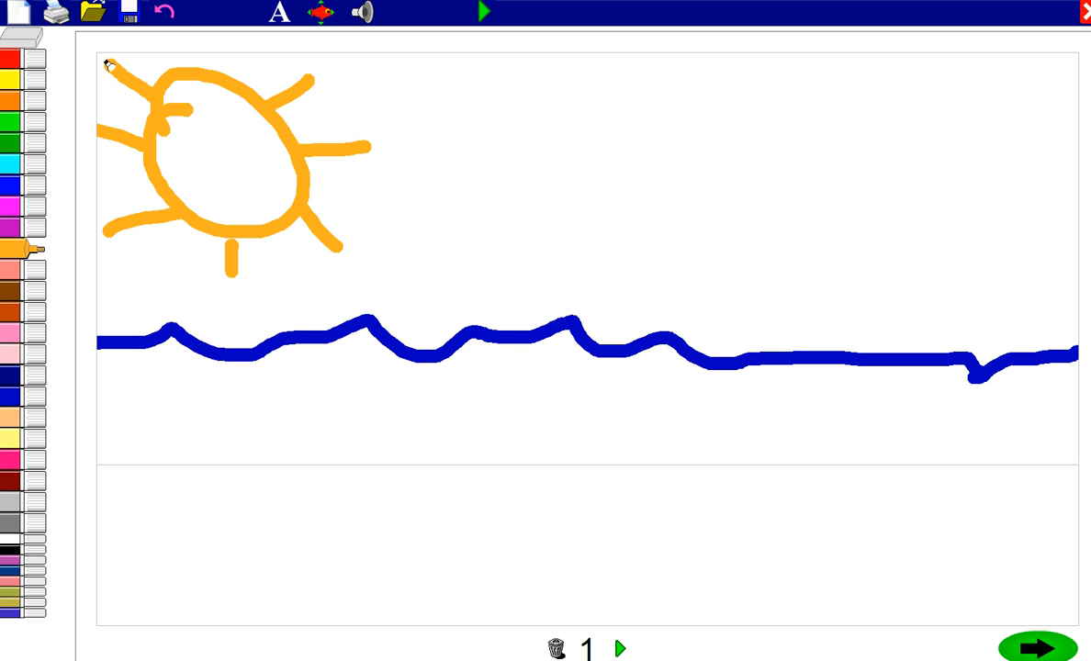
pyautogui.click(165, 12)
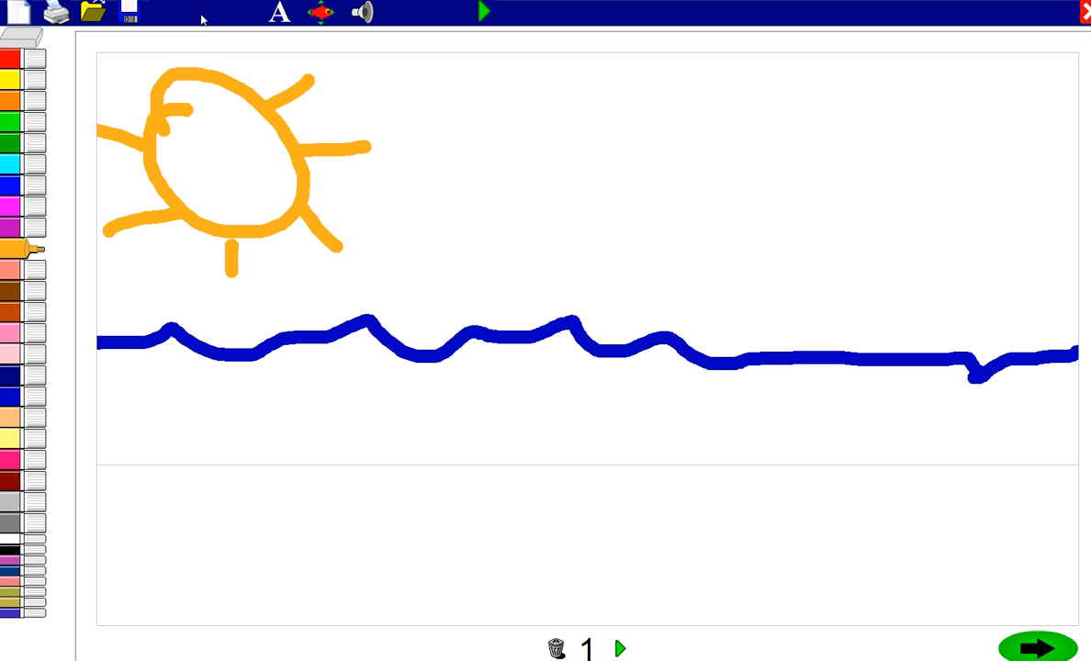
# Step: Draw four short, thin dark-blue wave strokes below the waterline
pyautogui.click(19, 570)
pyautogui.moveTo(114, 430); pyautogui.dragTo(229, 424)
pyautogui.moveTo(328, 410)
pyautogui.mouseDown()
pyautogui.moveTo(441, 408)
pyautogui.moveTo(509, 438)
pyautogui.moveTo(562, 433)
pyautogui.mouseUp()
pyautogui.moveTo(753, 422); pyautogui.dragTo(985, 422)
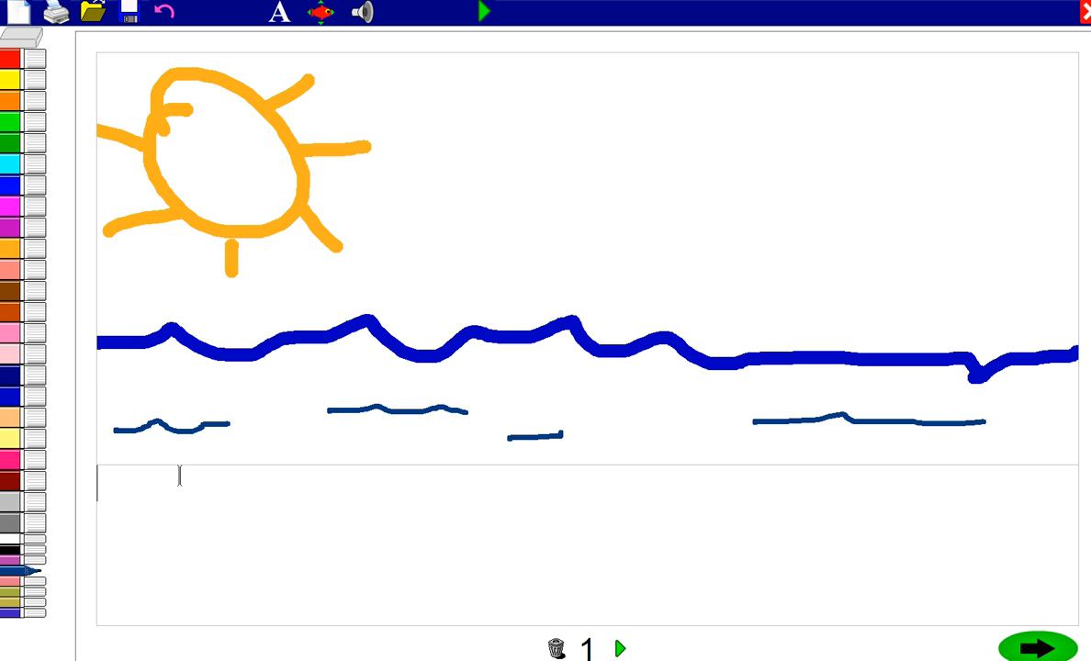
# Step: Write the caption "The sun is shining on a beautiful day!" below the picture
pyautogui.write('The su')
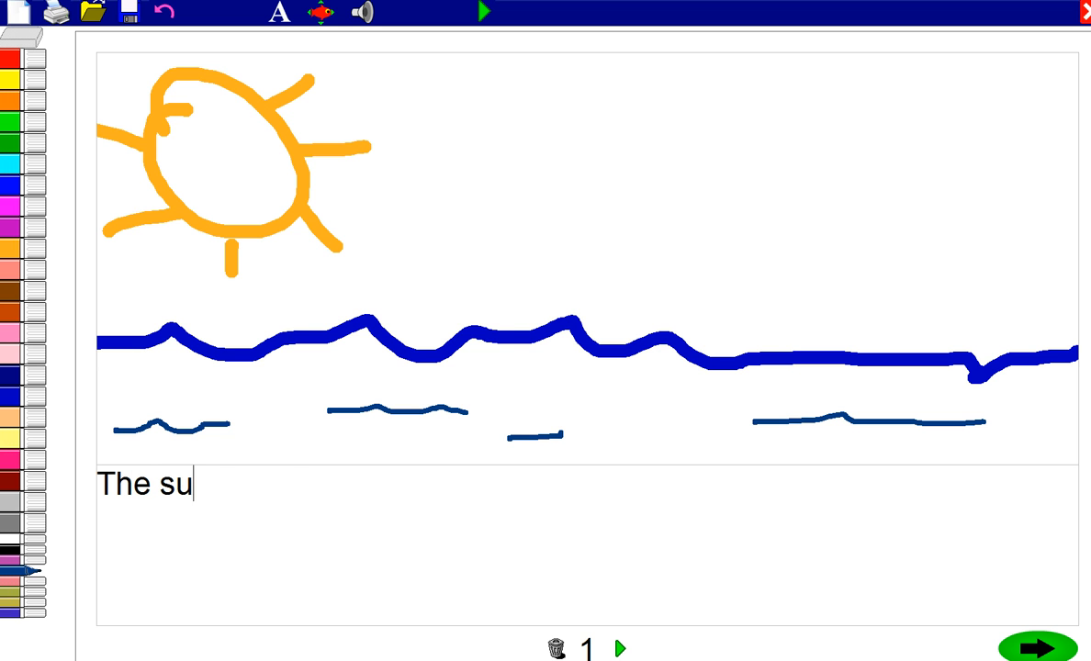
pyautogui.write('n is shining on a ba')
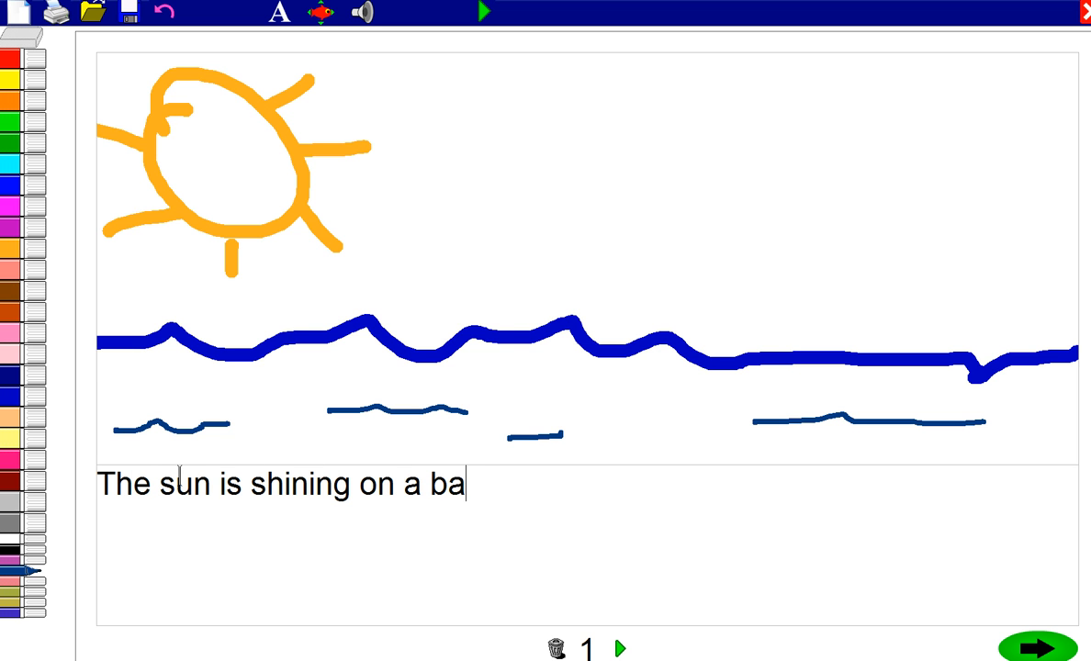
pyautogui.press('BackSpace')
pyautogui.write('eautiful day!')
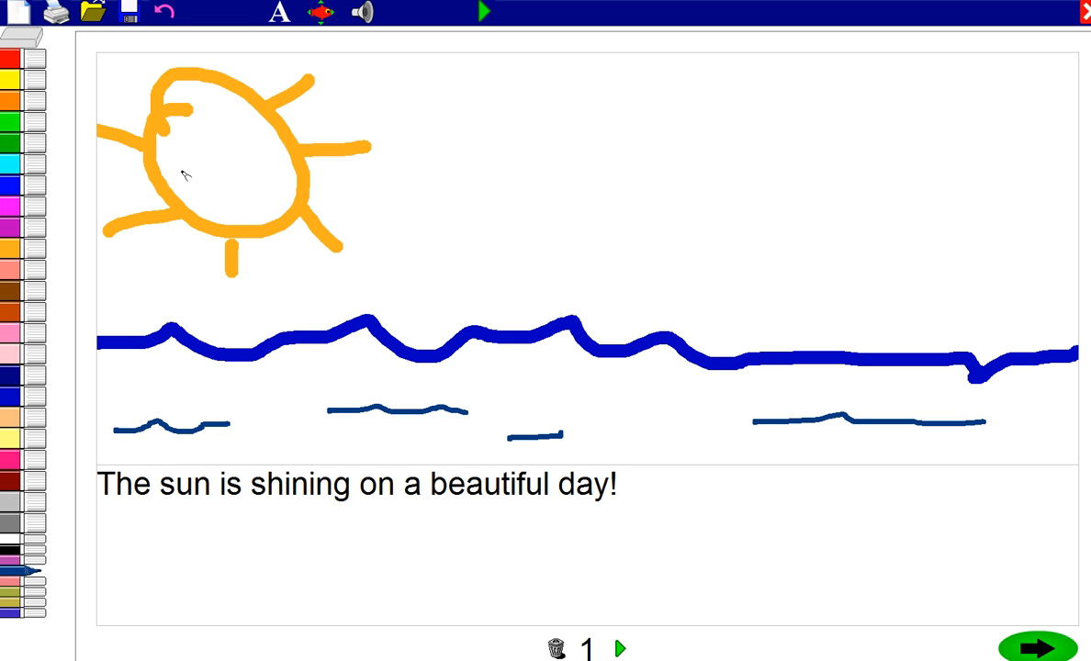
# Step: Format the caption text in blue, size 48, with the Verdana font
pyautogui.click(279, 16)
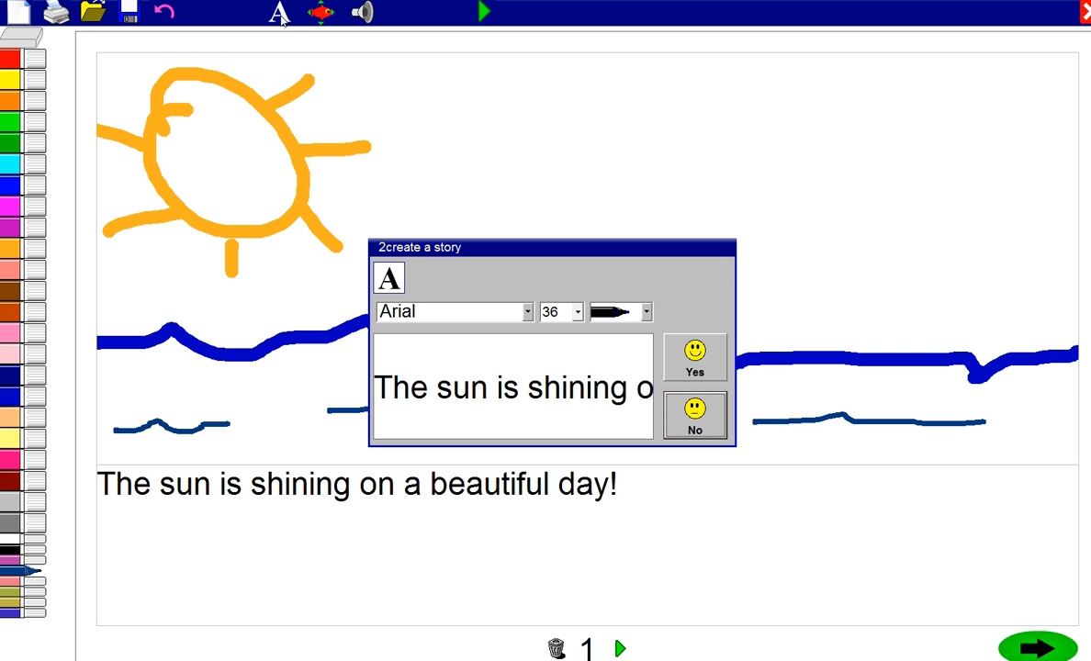
pyautogui.click(610, 313)
pyautogui.click(611, 368)
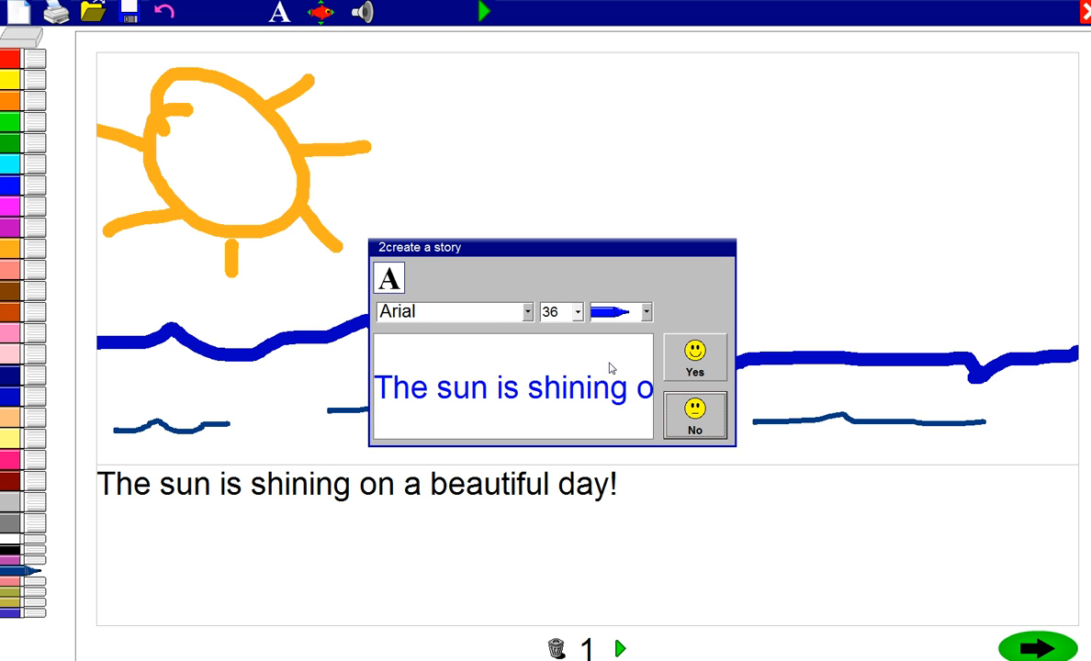
pyautogui.click(556, 312)
pyautogui.click(554, 379)
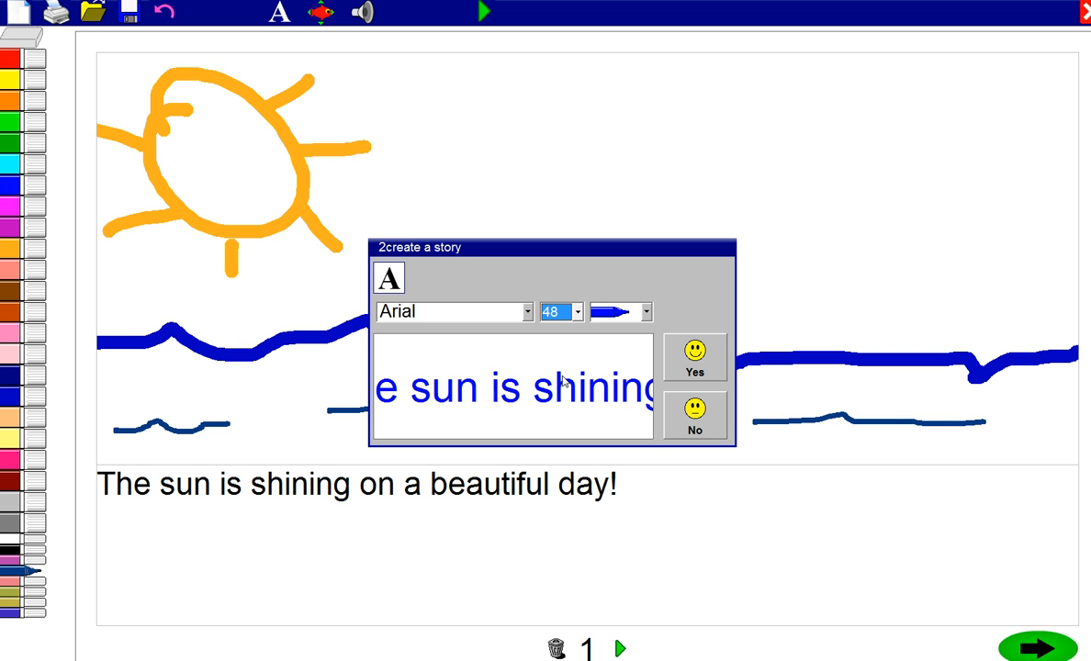
pyautogui.click(527, 312)
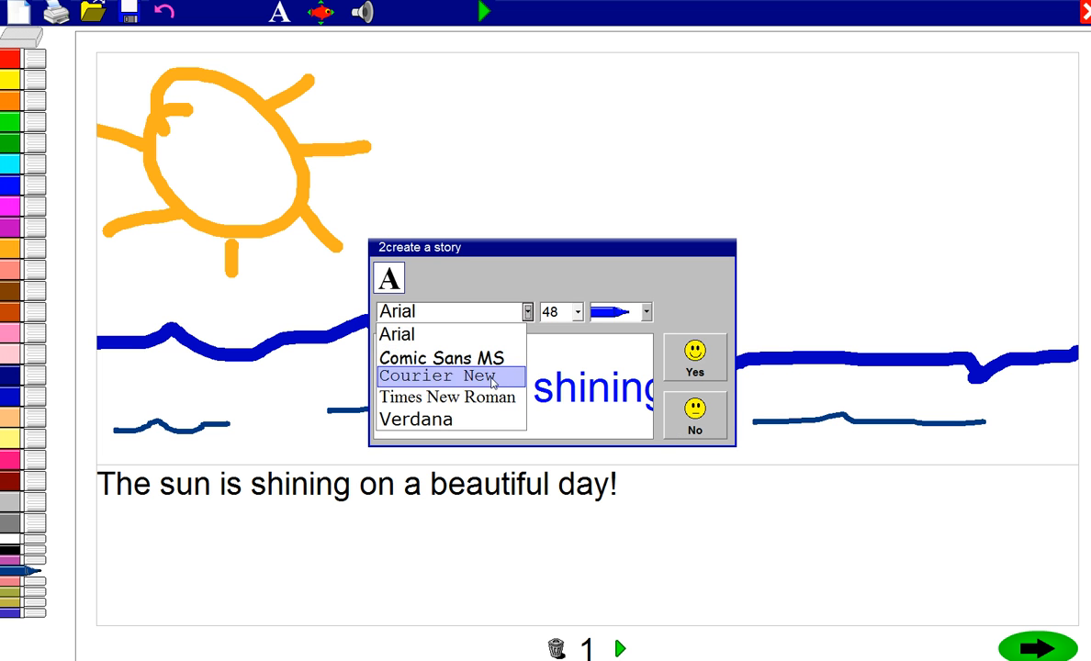
pyautogui.click(467, 418)
pyautogui.click(693, 360)
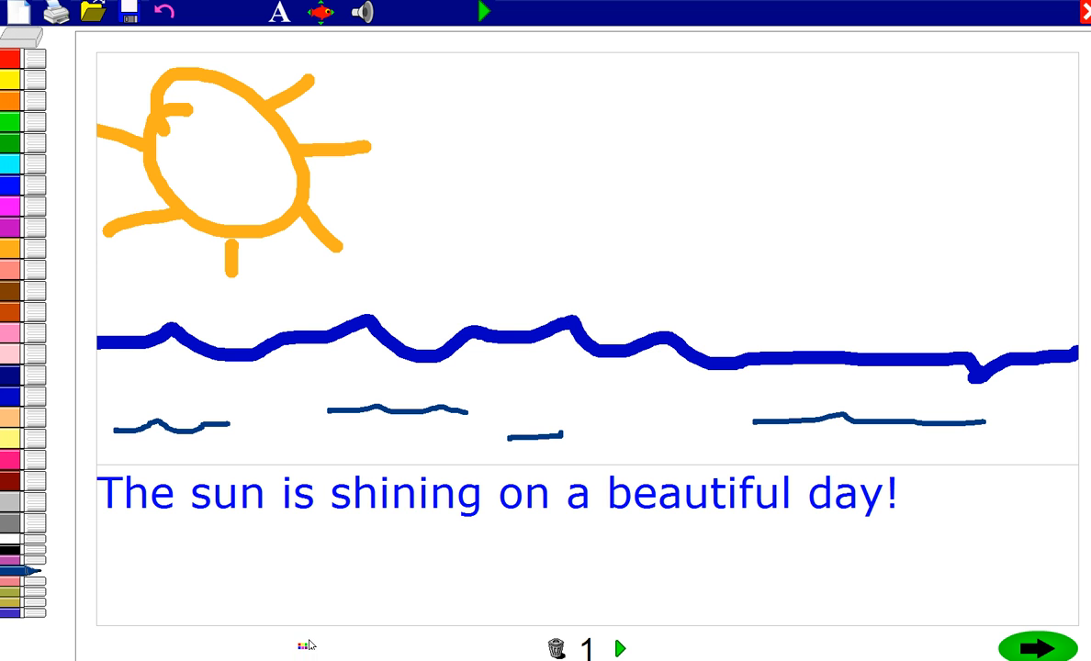
# Step: Set the page background colour to light yellow
pyautogui.click(89, 569)
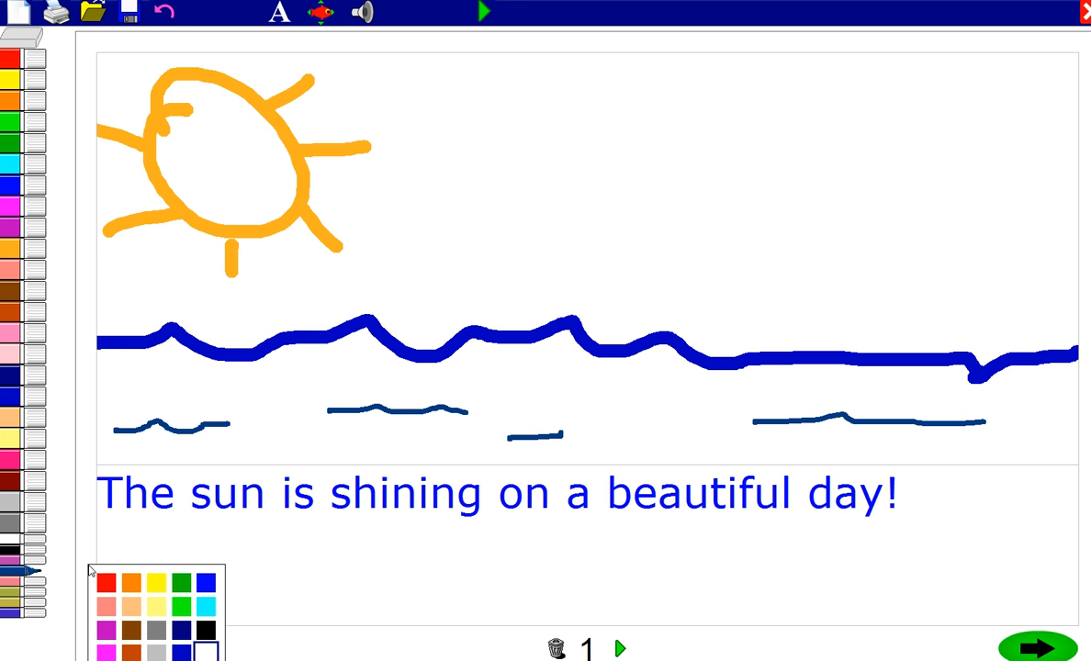
pyautogui.click(156, 608)
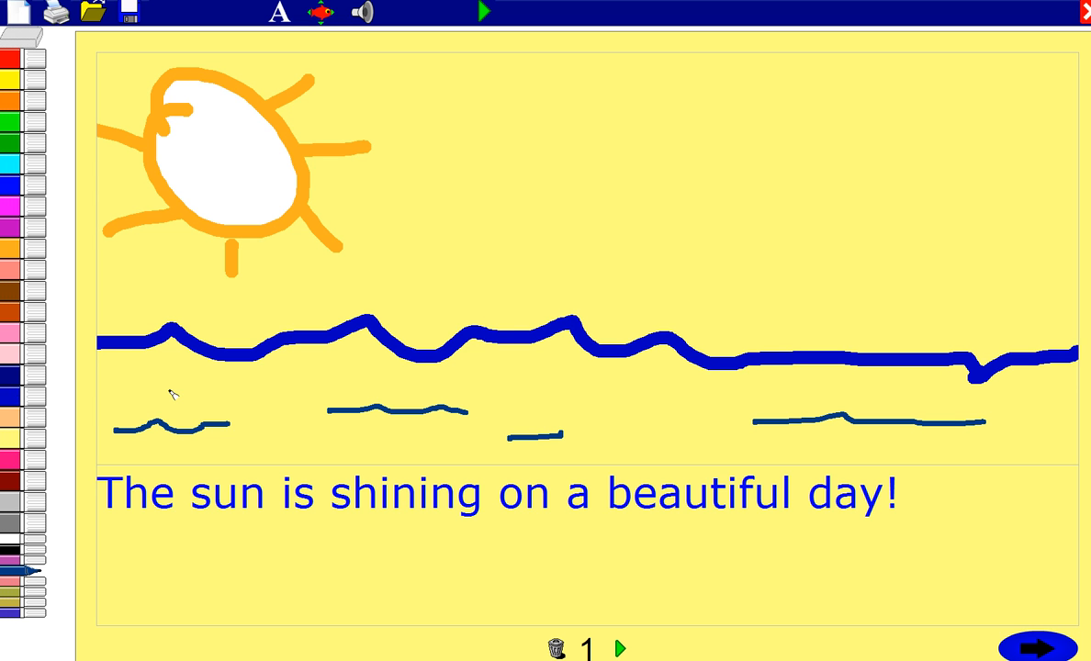
# Step: Give the page's picture the animation with four inward-pointing arrows and add the ocean waves sound
pyautogui.click(321, 13)
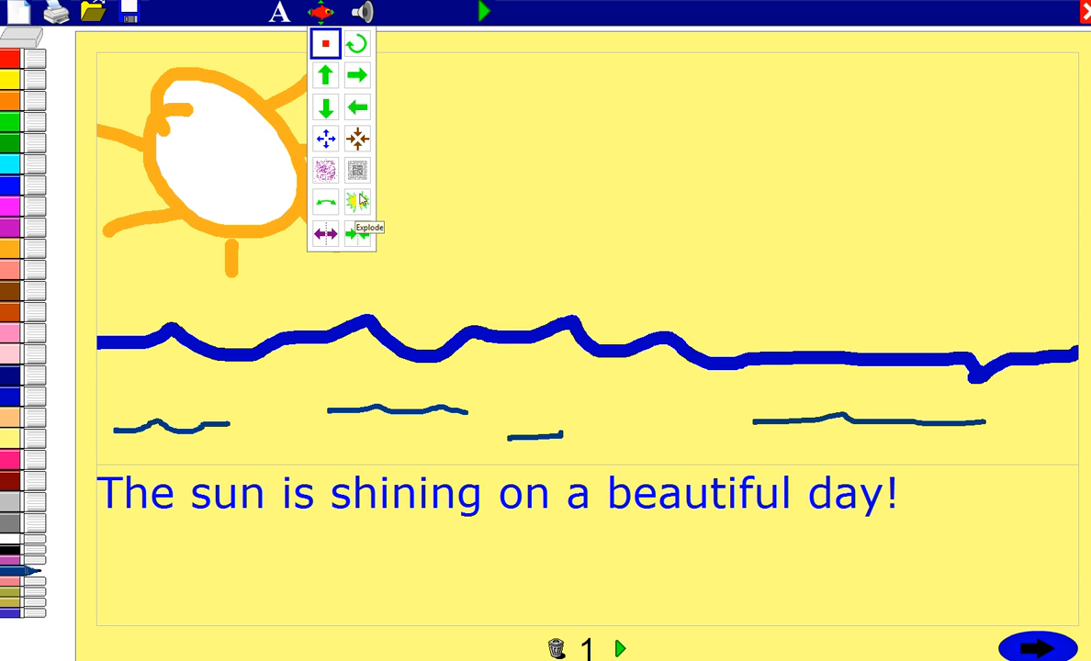
pyautogui.click(356, 140)
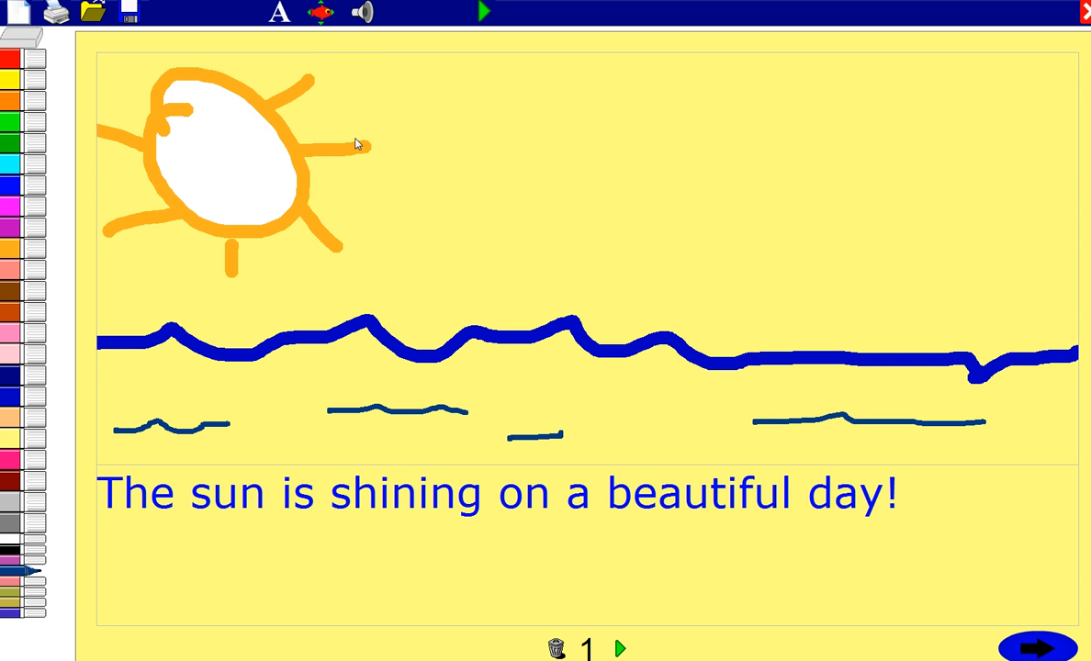
pyautogui.click(363, 12)
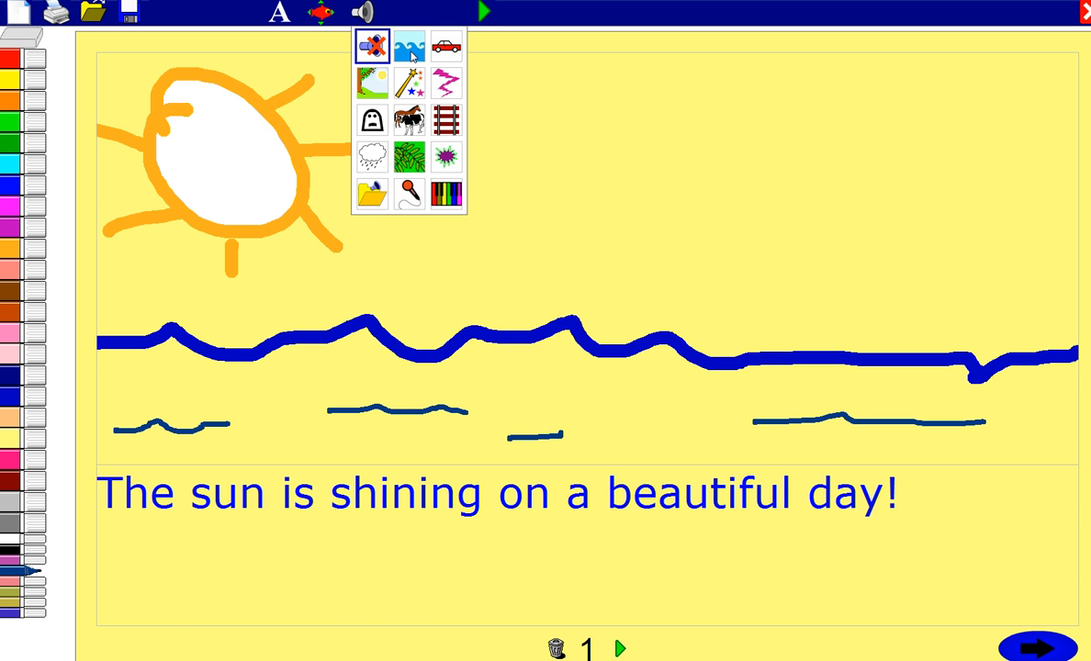
pyautogui.click(411, 55)
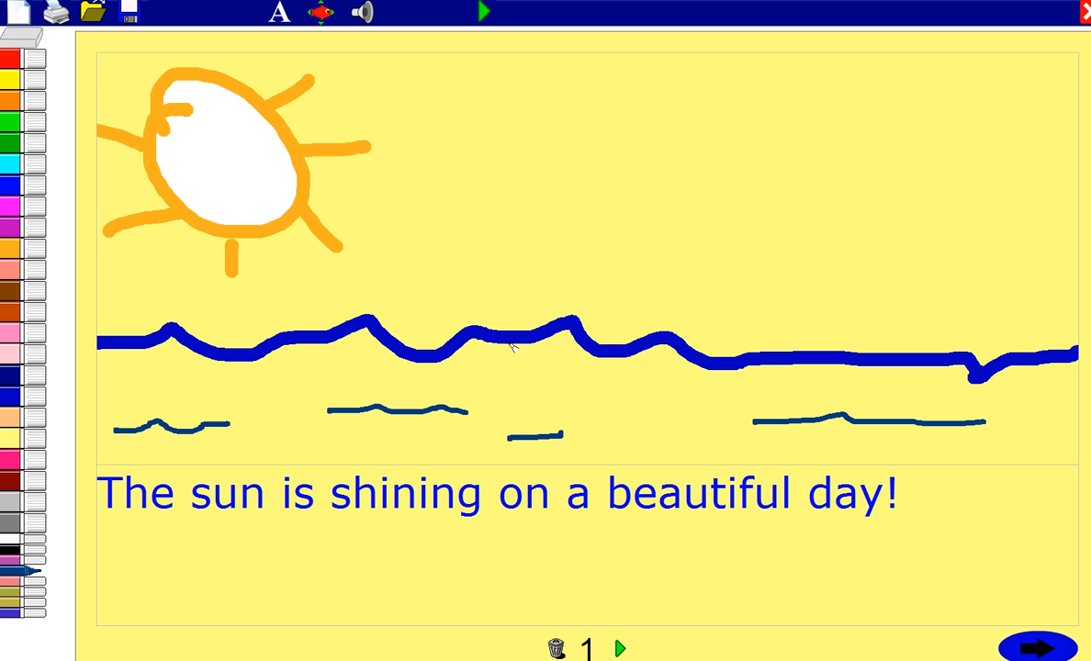
# Step: Play and stop a preview of page 1, and move on to page 2 of the story
pyautogui.click(620, 650)
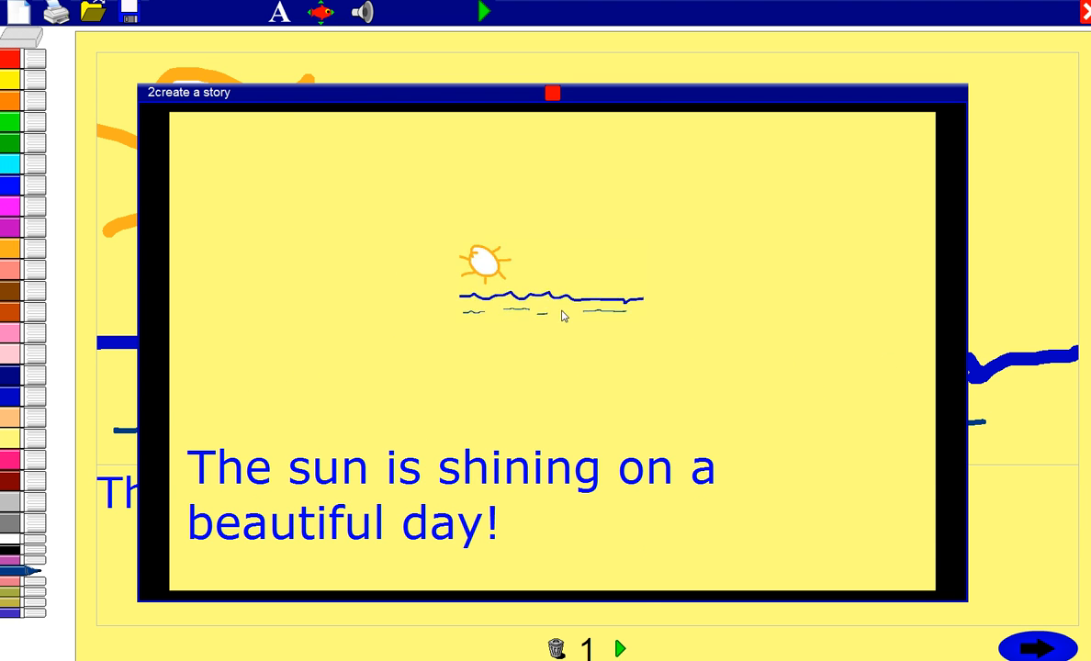
pyautogui.click(547, 98)
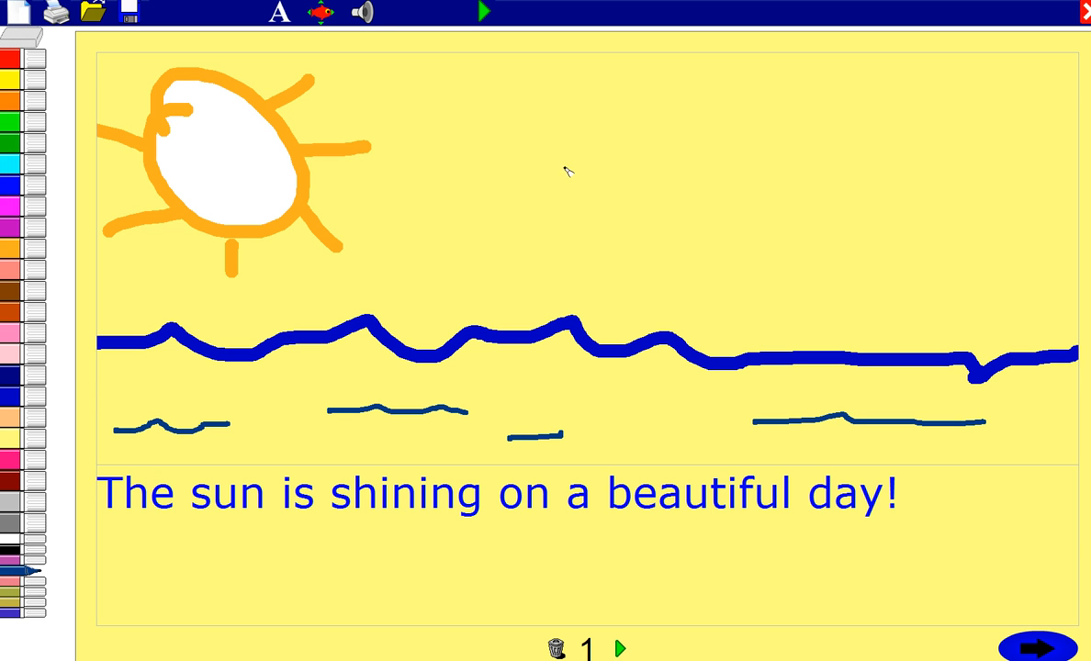
pyautogui.click(1035, 650)
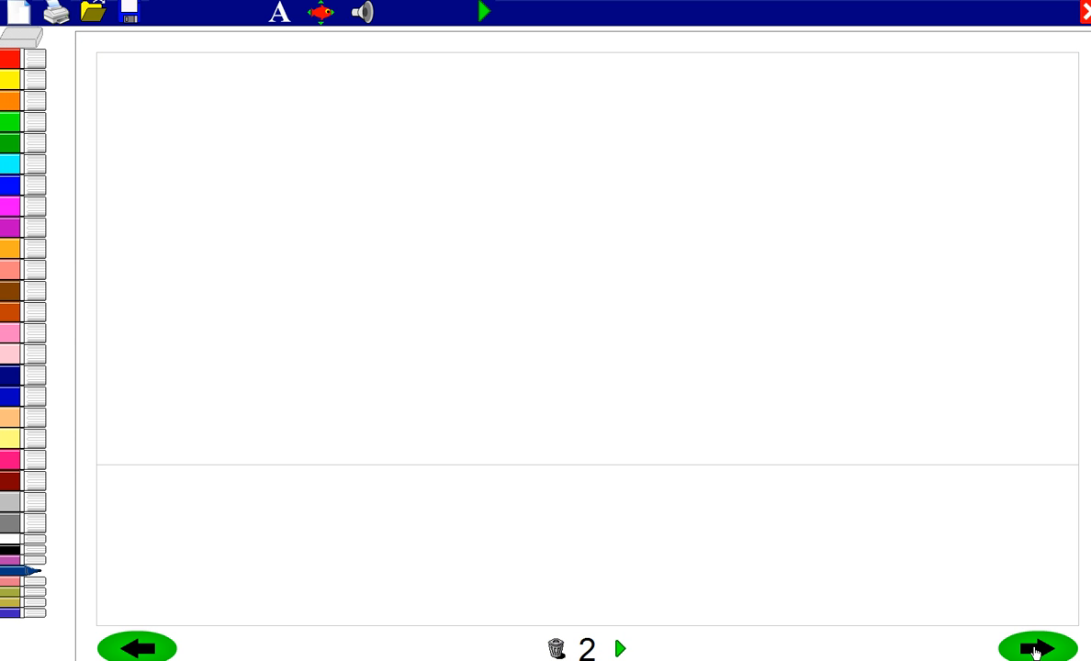